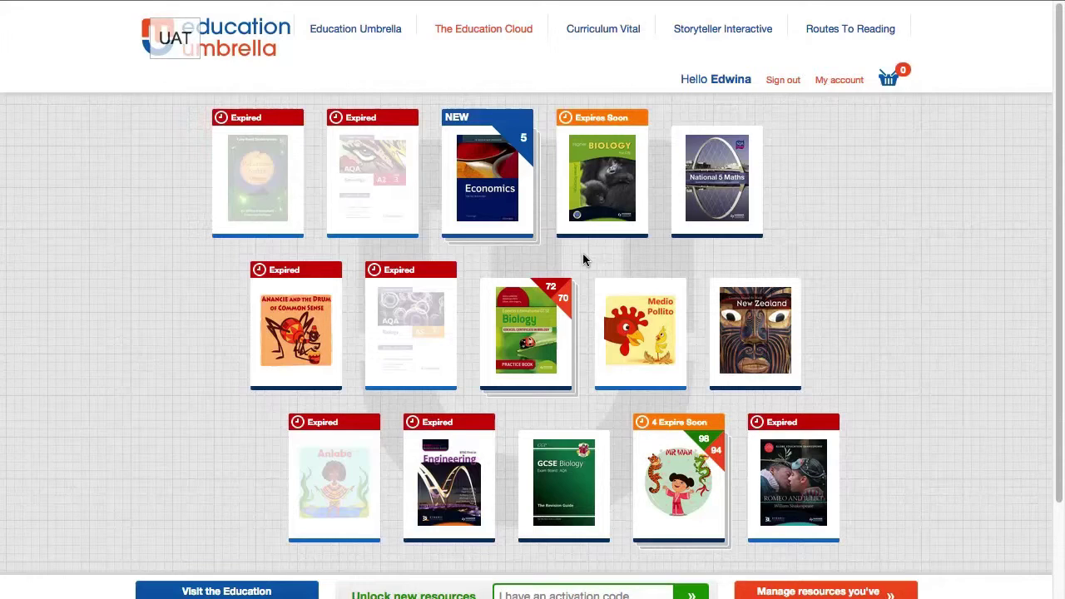
Activate a copy of the Edexcel Biology Practice Book and open it in TECbook
{"action": "left_click", "coordinate": [544, 339]}
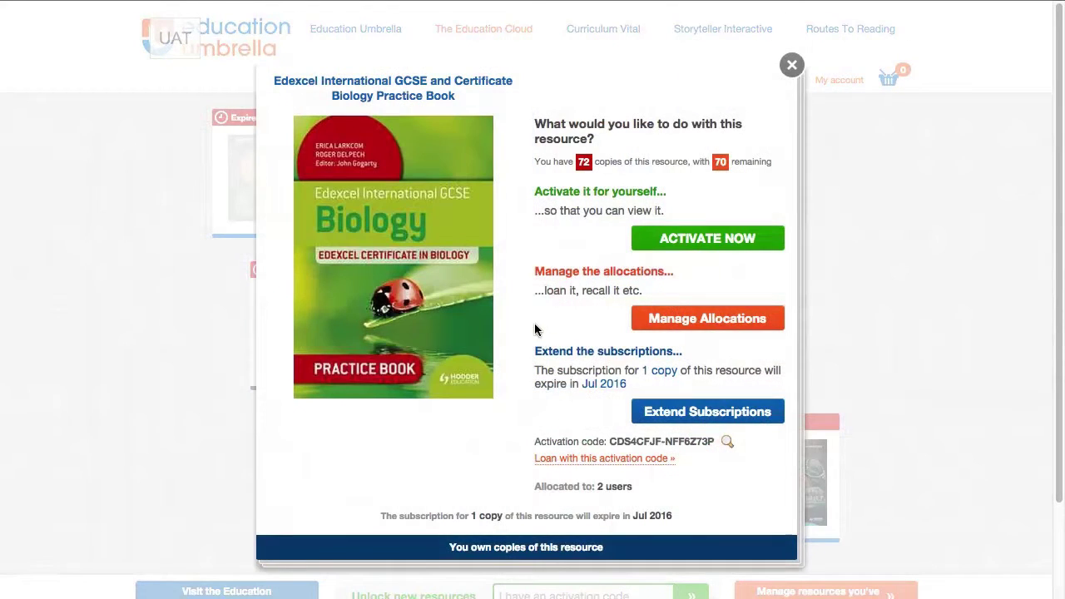
{"action": "left_click", "coordinate": [713, 239]}
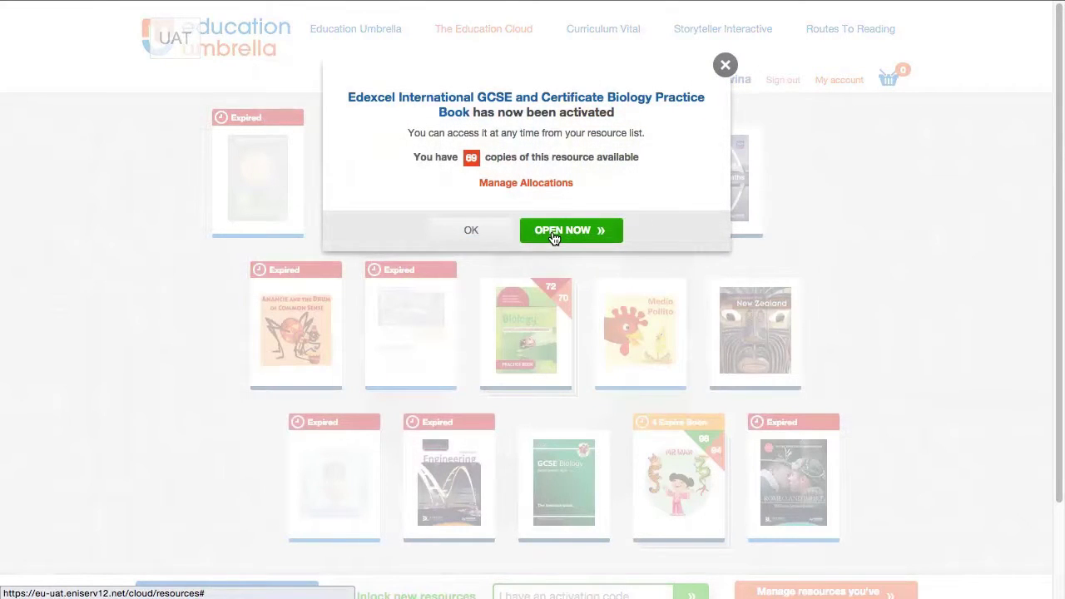
{"action": "left_click", "coordinate": [553, 237]}
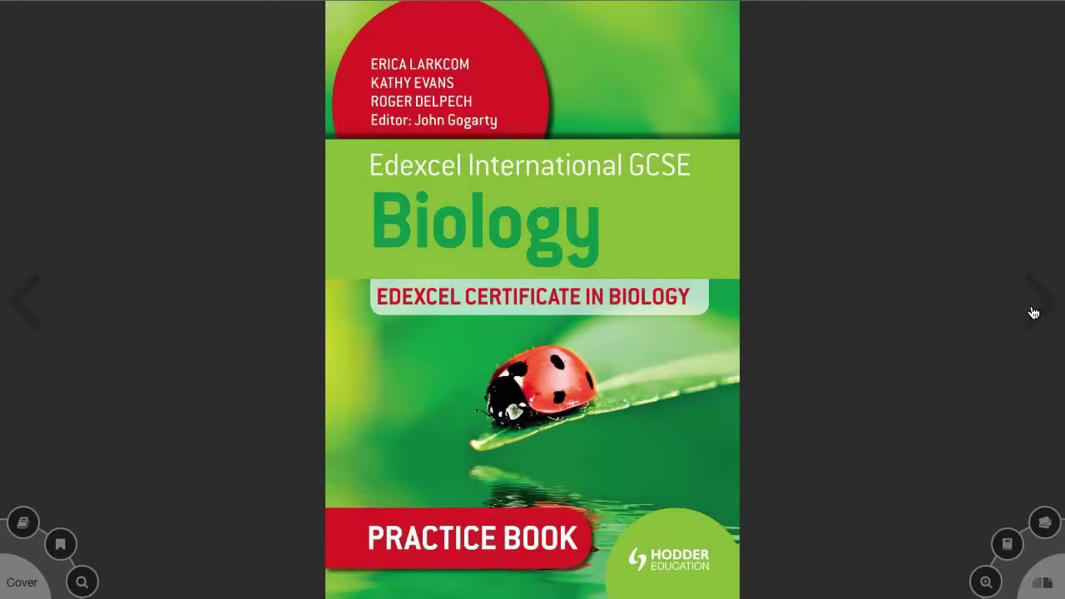
Turn forward five spreads through Examination advice to pages 2–3 of the Biology Practice Book
{"action": "left_click", "coordinate": [1033, 311]}
{"action": "left_click", "coordinate": [1033, 312]}
{"action": "left_click", "coordinate": [1033, 312]}
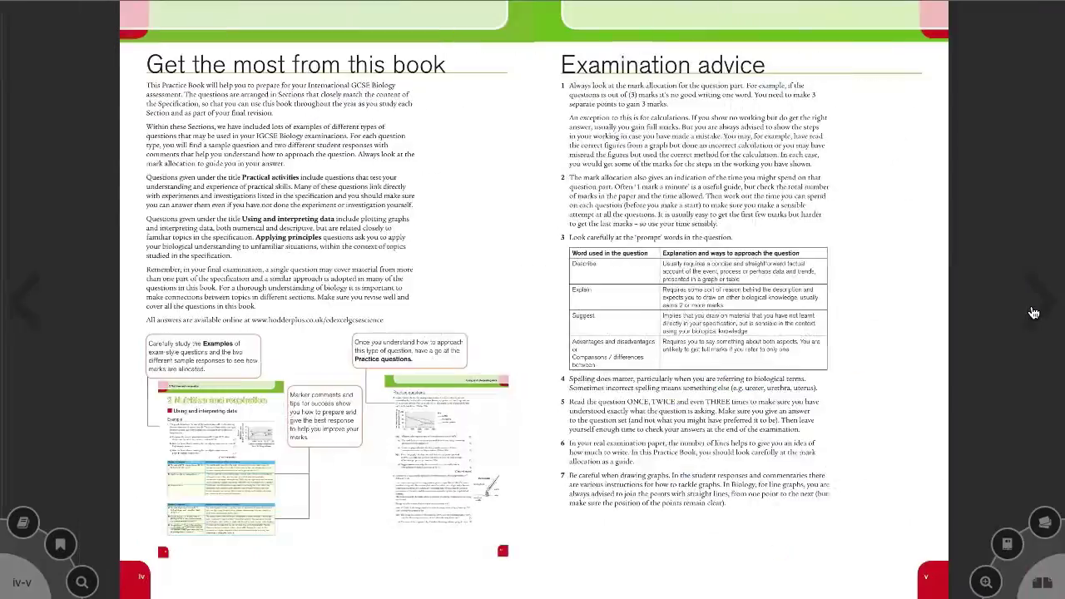
{"action": "left_click", "coordinate": [1033, 312]}
{"action": "left_click", "coordinate": [1033, 312]}
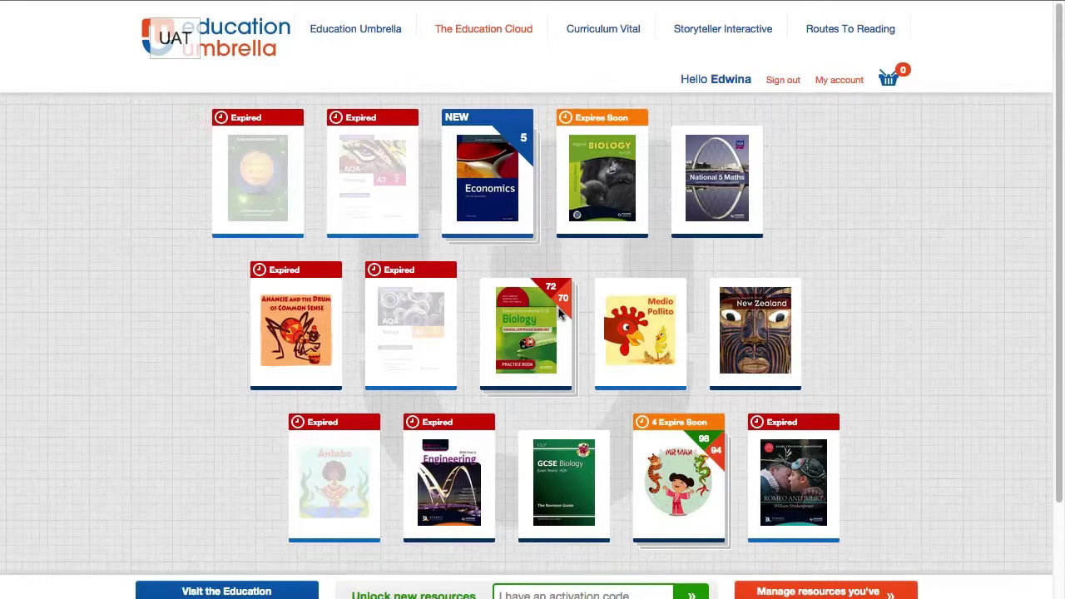
Open Manage Allocations for the Biology Practice Book, showing 72 copies and 70 remaining
{"action": "left_click", "coordinate": [537, 338]}
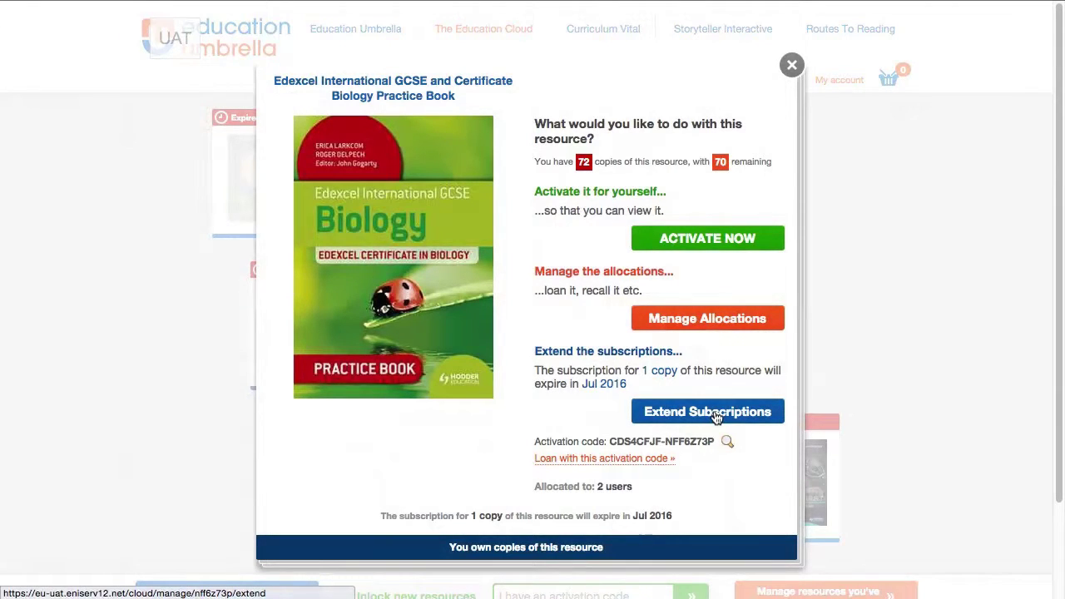
{"action": "left_click", "coordinate": [710, 323]}
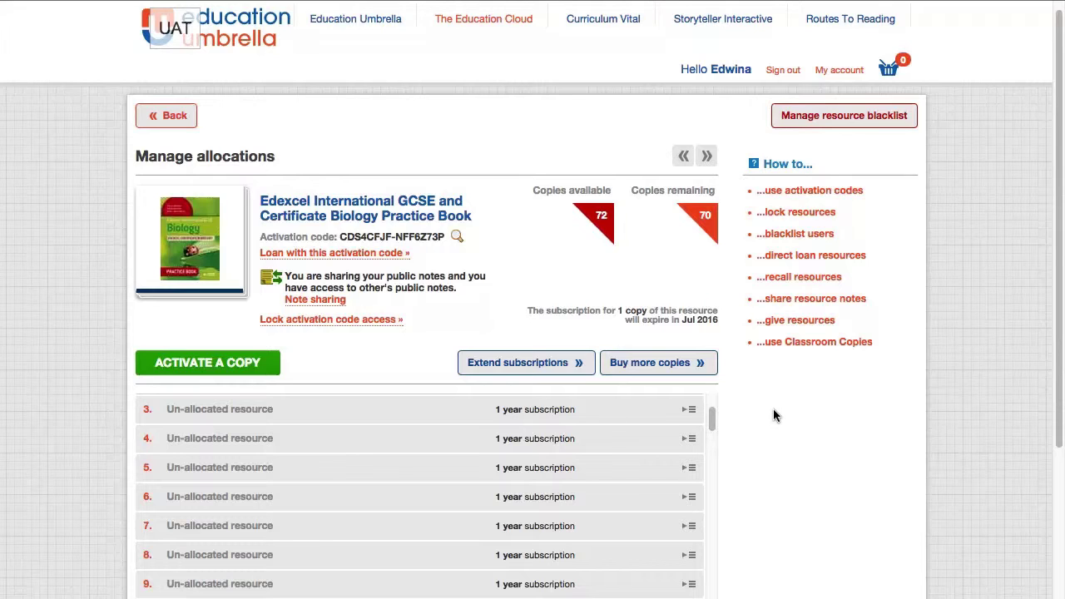
From un-allocated copy 3, give 35 multiple copies to the pasted recipient e-mail and confirm
{"action": "left_click", "coordinate": [687, 410]}
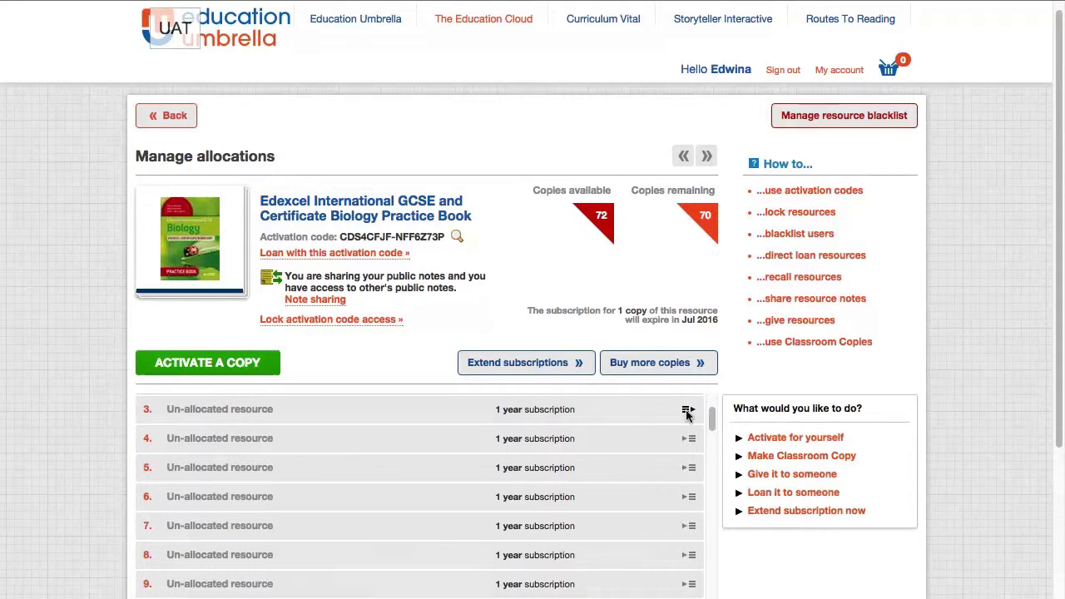
{"action": "left_click", "coordinate": [824, 475]}
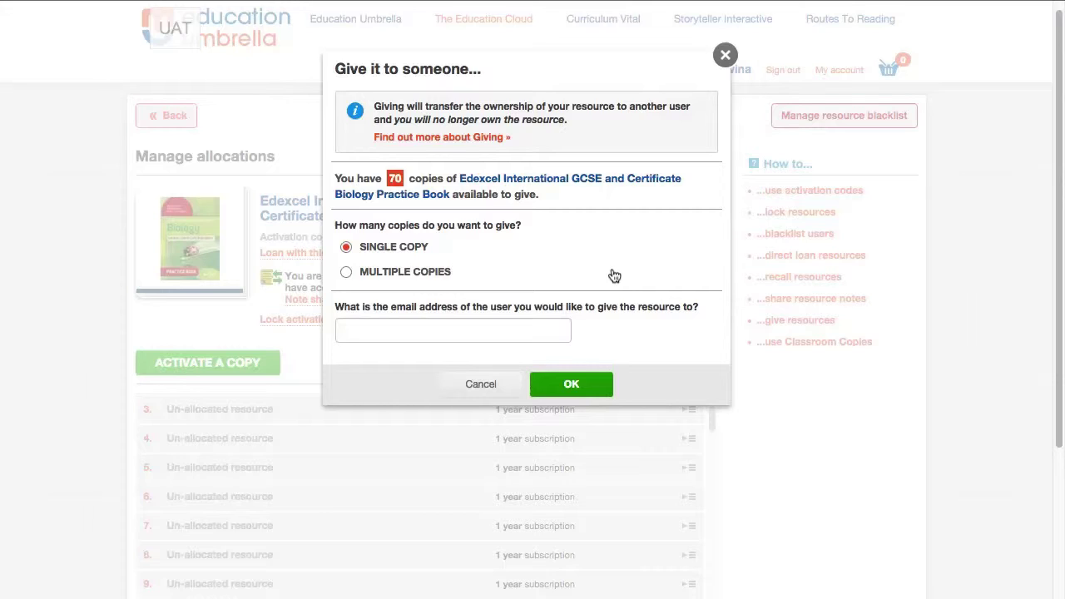
{"action": "left_click", "coordinate": [347, 273]}
{"action": "double_click", "coordinate": [419, 300]}
{"action": "type", "text": "35"}
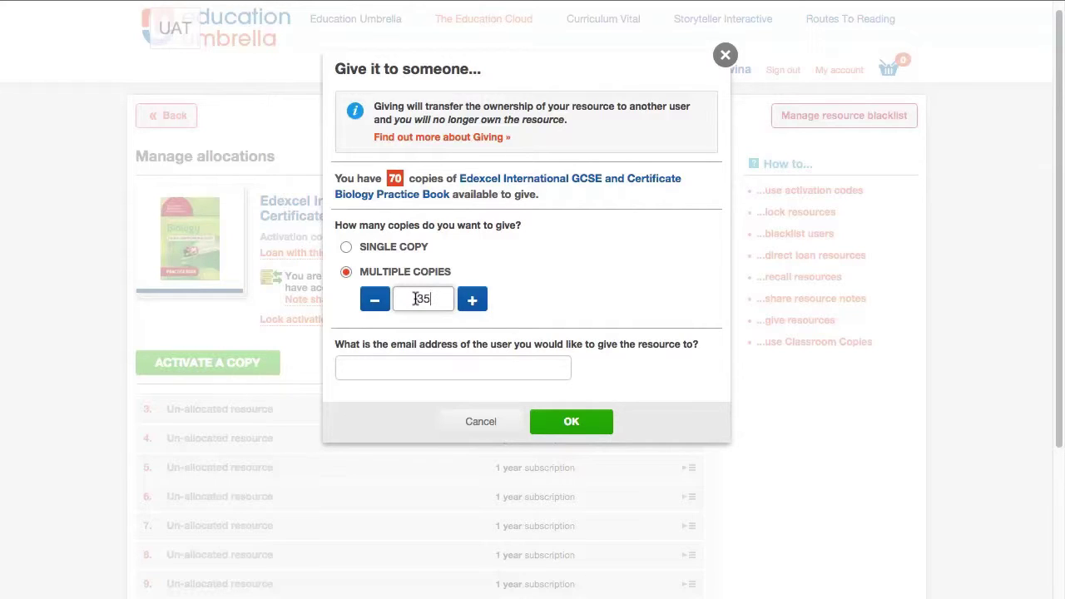
{"action": "left_click", "coordinate": [427, 367]}
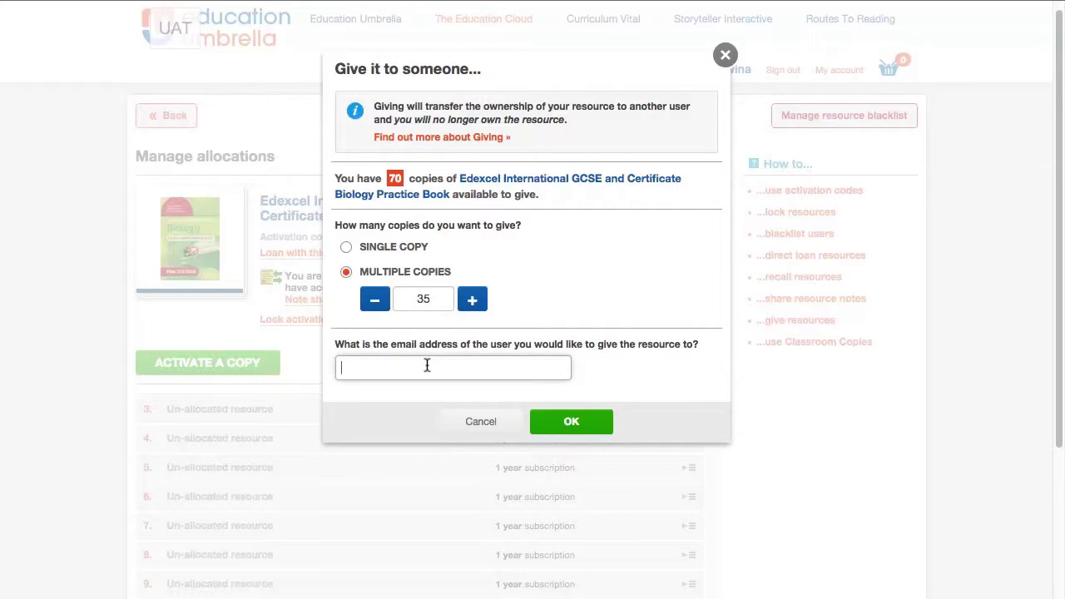
{"action": "key", "text": "super+v"}
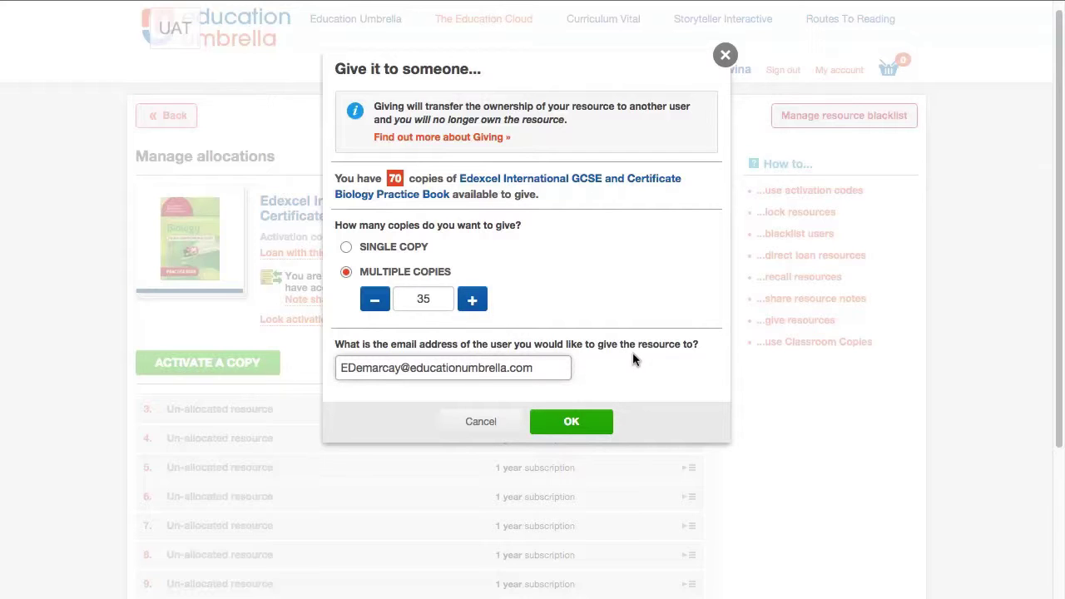
{"action": "left_click", "coordinate": [603, 423]}
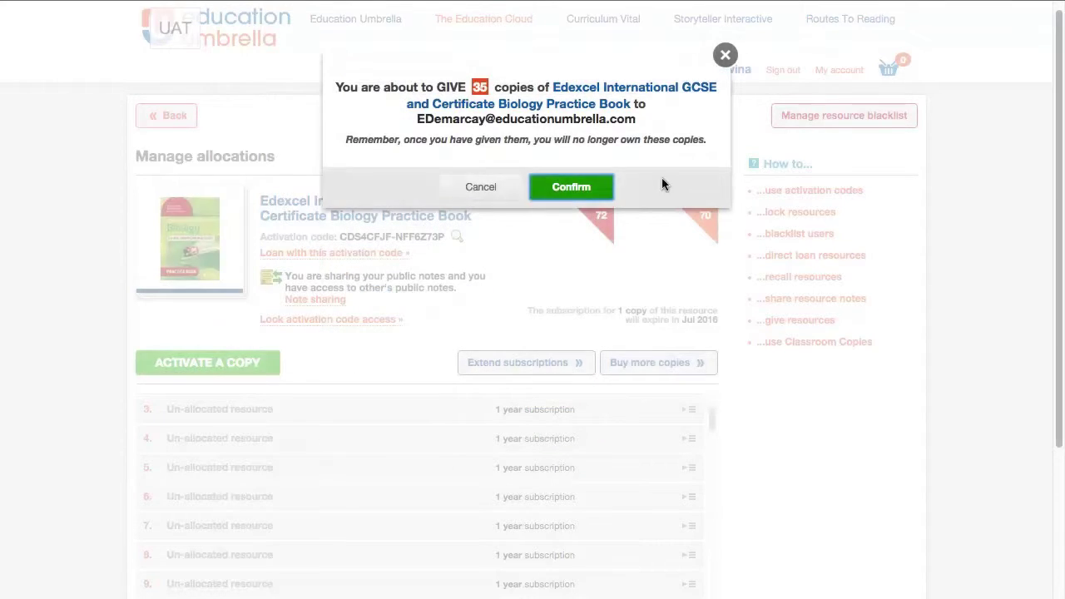
{"action": "left_click", "coordinate": [602, 190]}
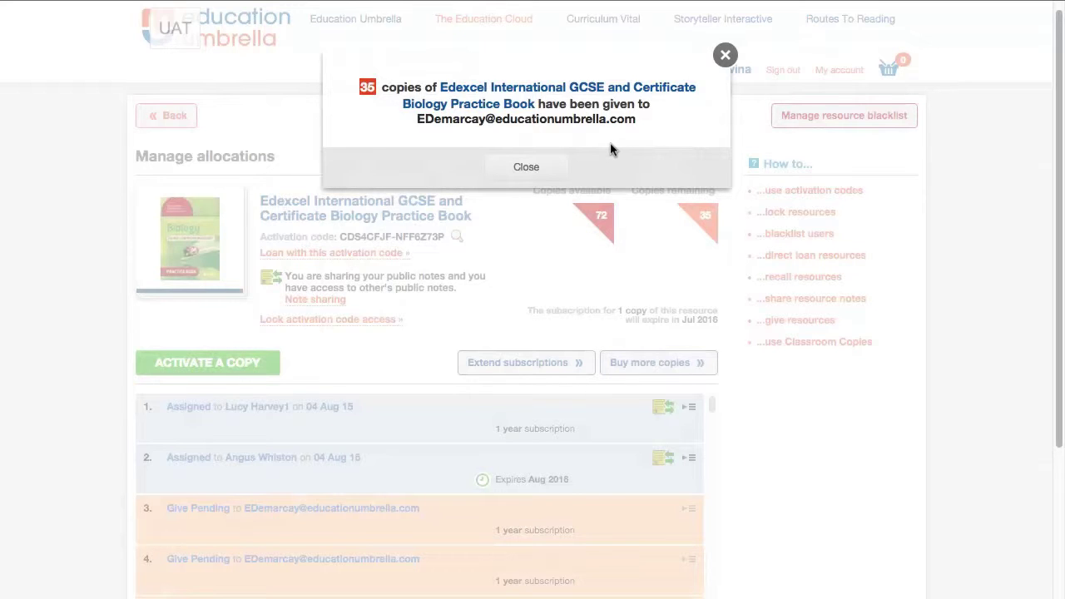
Close the success notice and scroll the allocation list down to un-allocated copy 38
{"action": "left_click", "coordinate": [542, 170]}
{"action": "left_click_drag", "start_coordinate": [710, 405], "coordinate": [714, 563]}
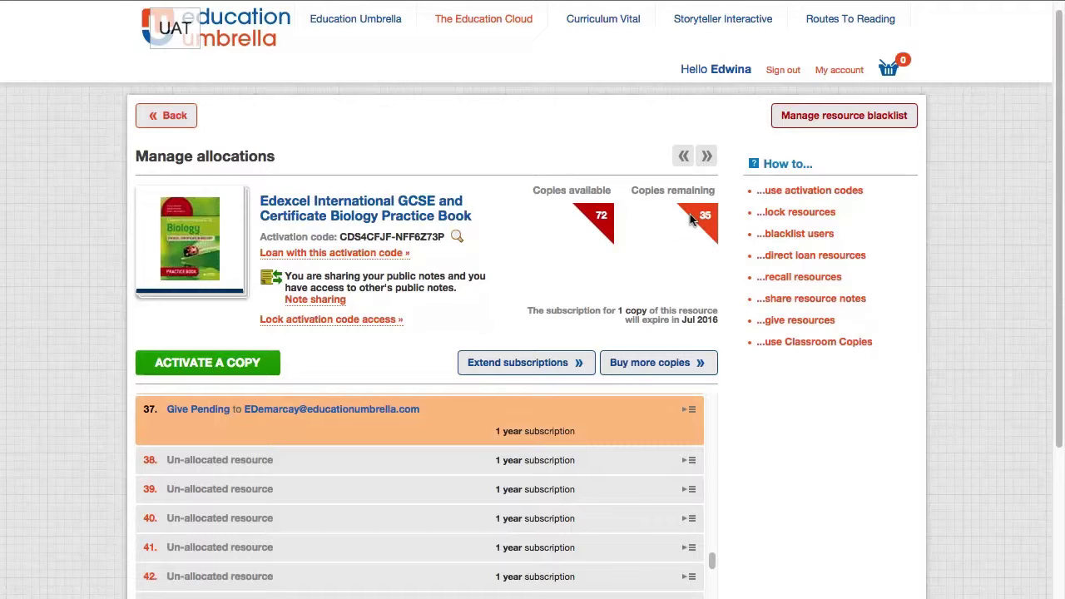
From copy 38, give the last 35 copies to a second recipient's e-mail, confirm and close
{"action": "left_click", "coordinate": [692, 461]}
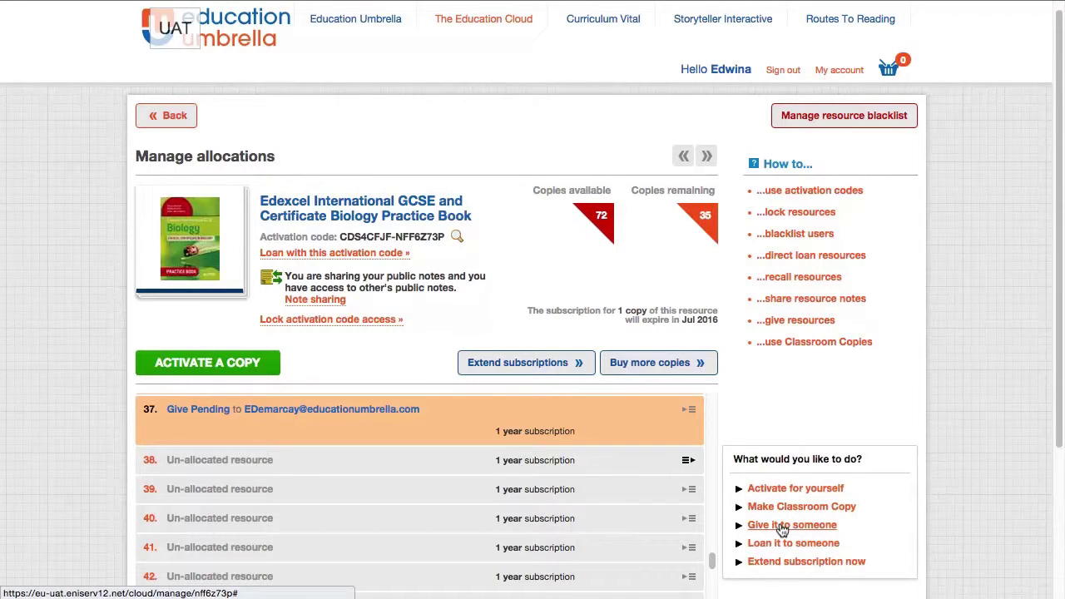
{"action": "left_click", "coordinate": [782, 525]}
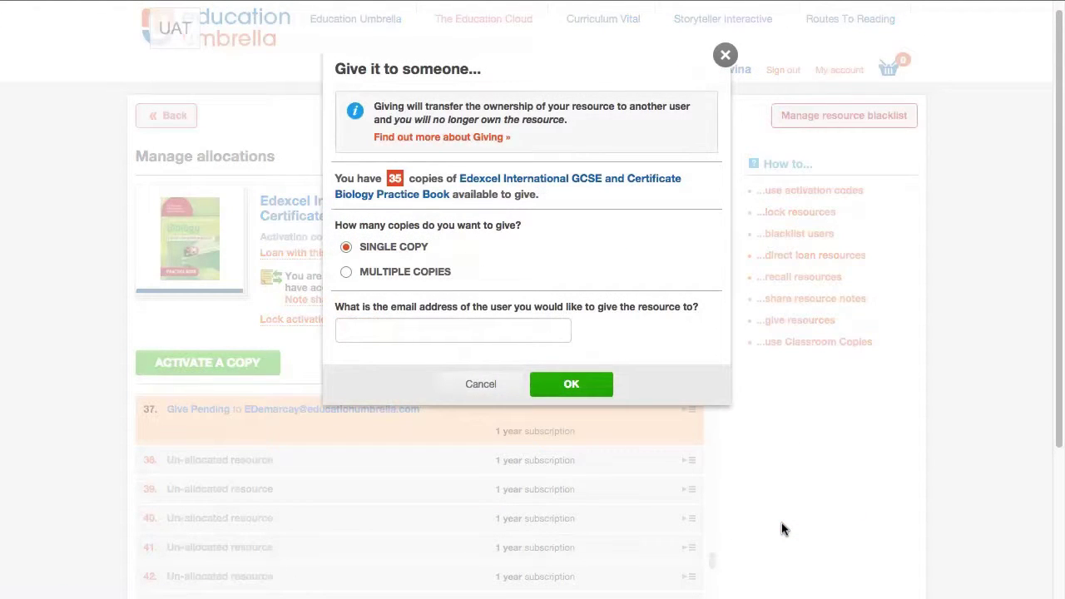
{"action": "left_click", "coordinate": [348, 274]}
{"action": "double_click", "coordinate": [404, 298]}
{"action": "type", "text": "35"}
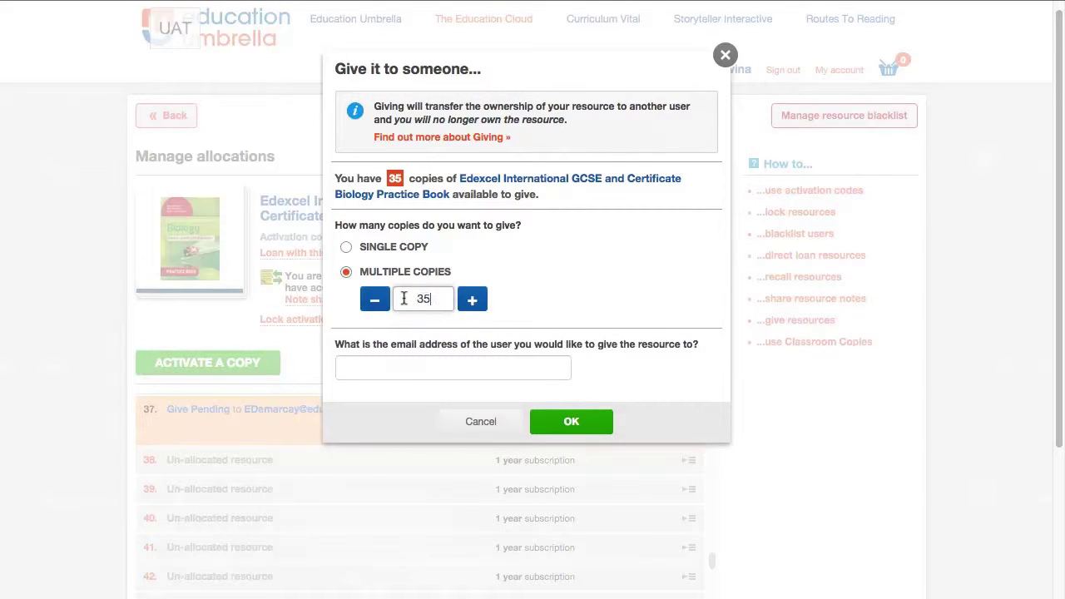
{"action": "left_click", "coordinate": [420, 360]}
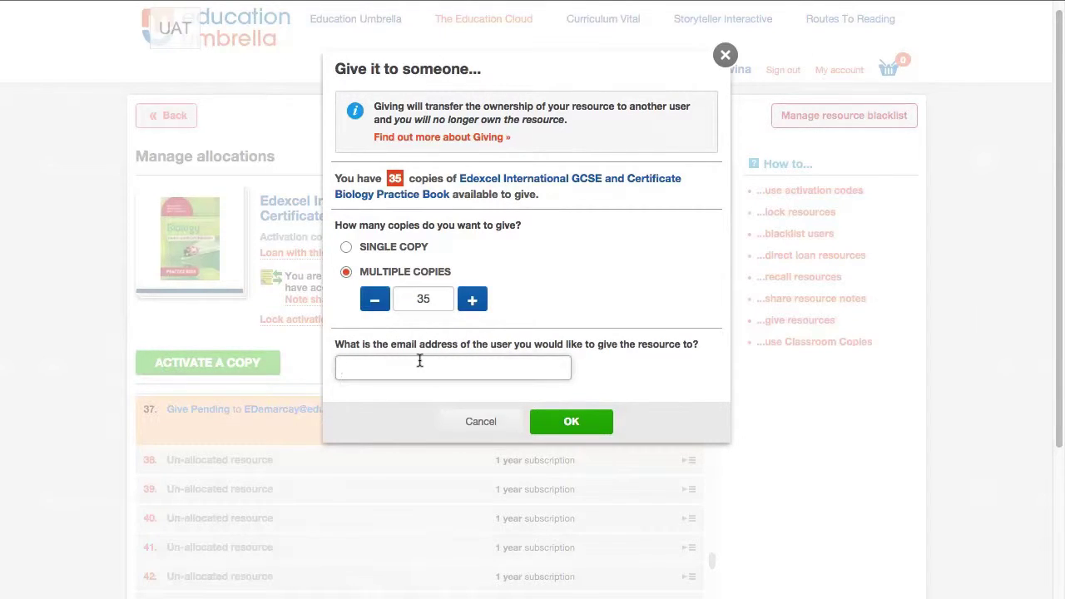
{"action": "key", "text": "ctrl+v"}
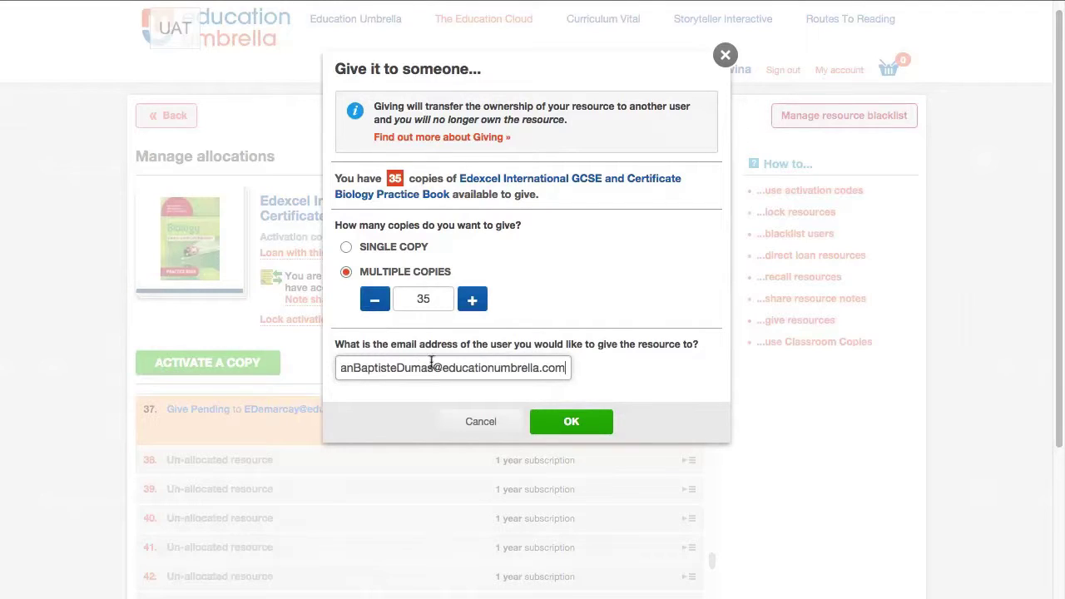
{"action": "left_click", "coordinate": [580, 426]}
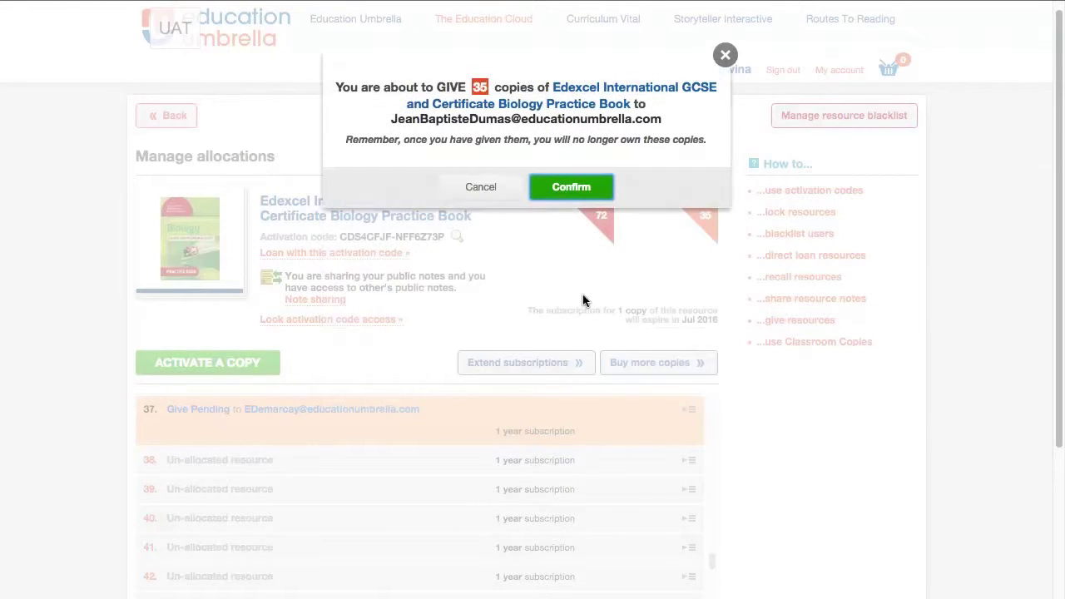
{"action": "left_click", "coordinate": [587, 187]}
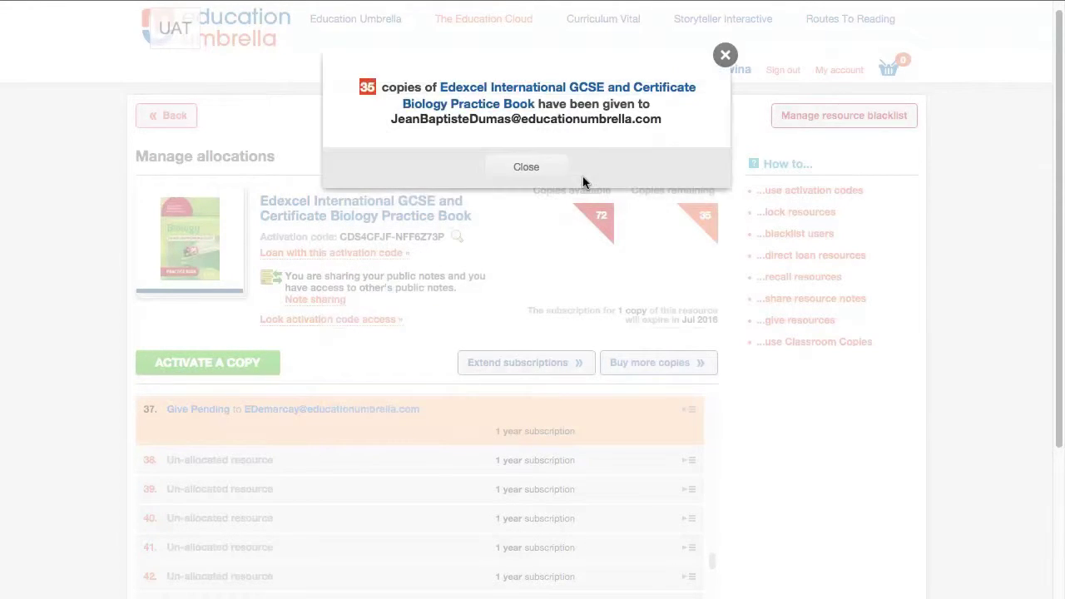
{"action": "left_click", "coordinate": [534, 170]}
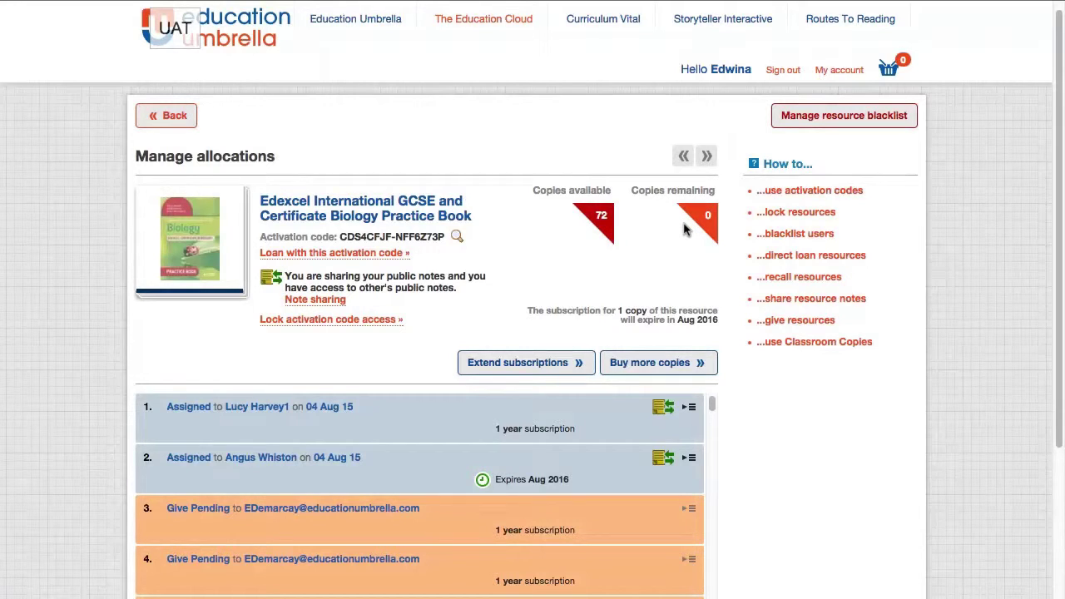
Go back to the bookshelf, then view and close the expired AQA A2 Sociology guide's details
{"action": "left_click", "coordinate": [170, 119]}
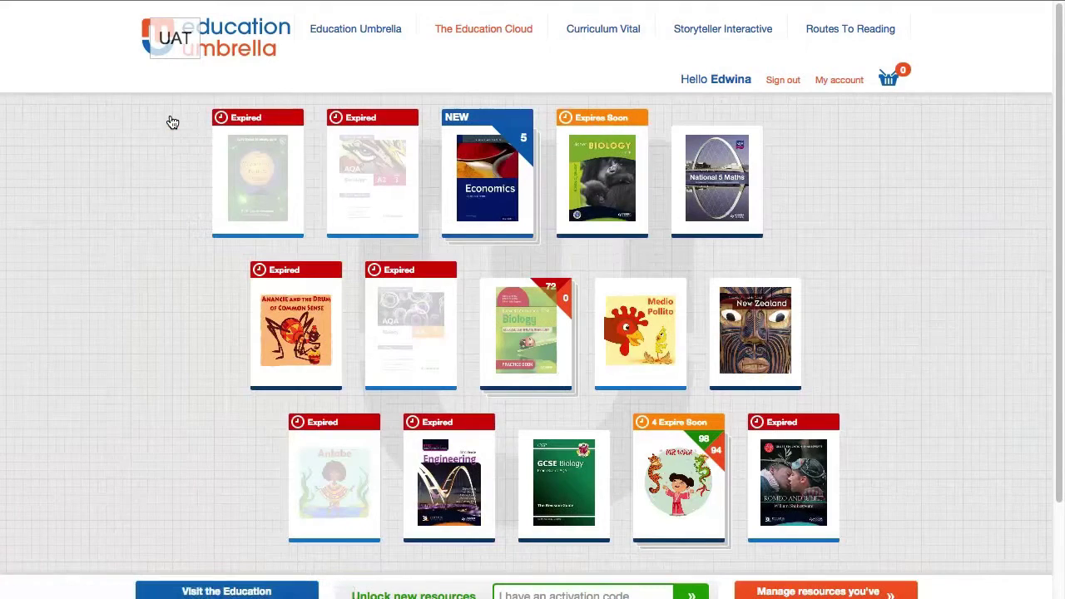
{"action": "left_click", "coordinate": [362, 167]}
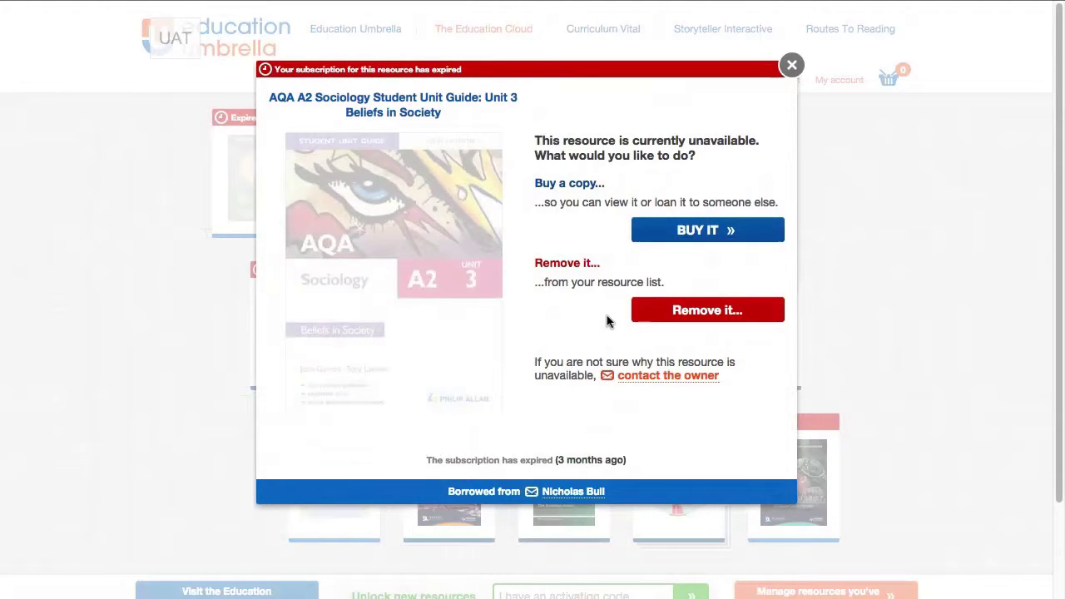
{"action": "left_click", "coordinate": [791, 66]}
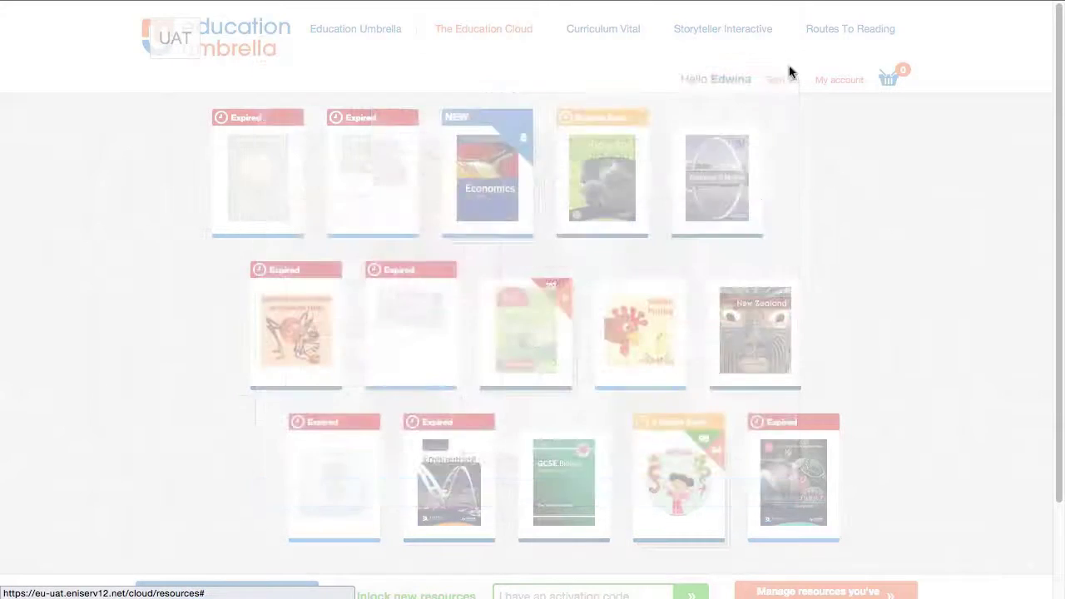